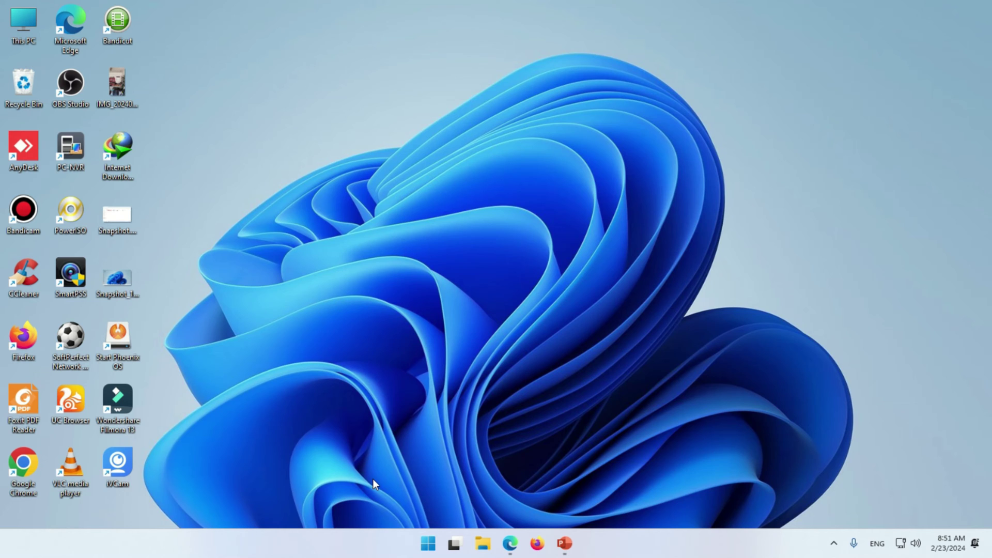
Search the Start menu for "control panel" and open the Control Panel best match.
click(426, 544)
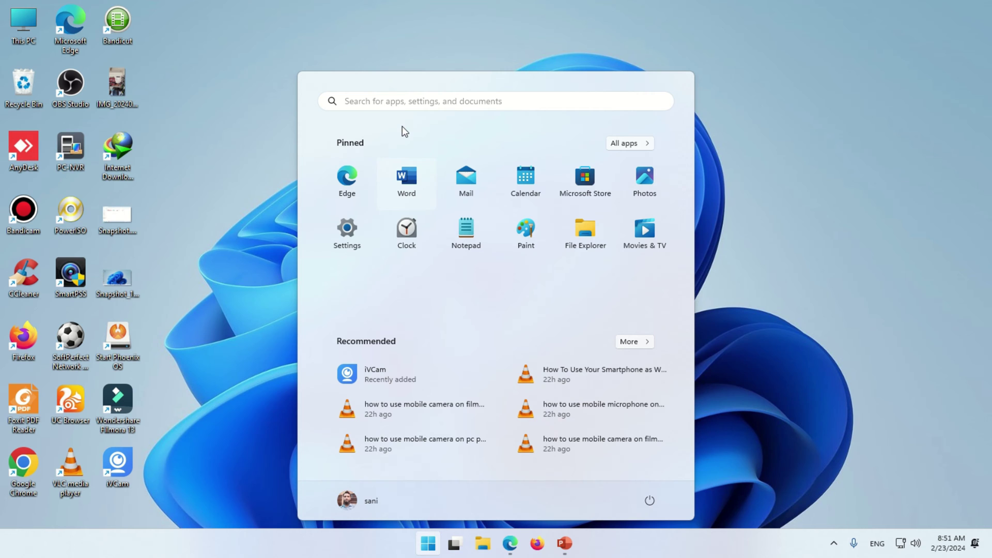
click(402, 102)
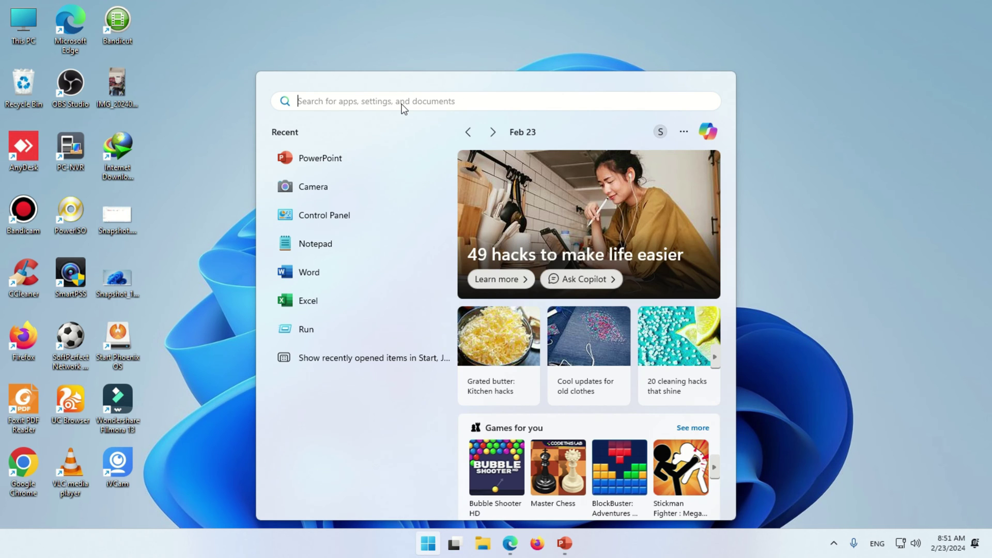
text(cont)
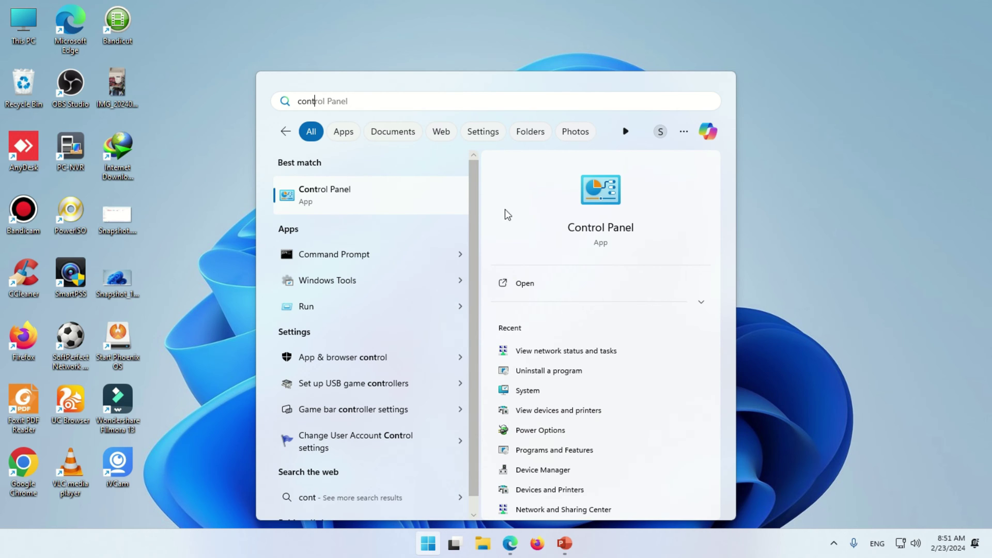
click(600, 232)
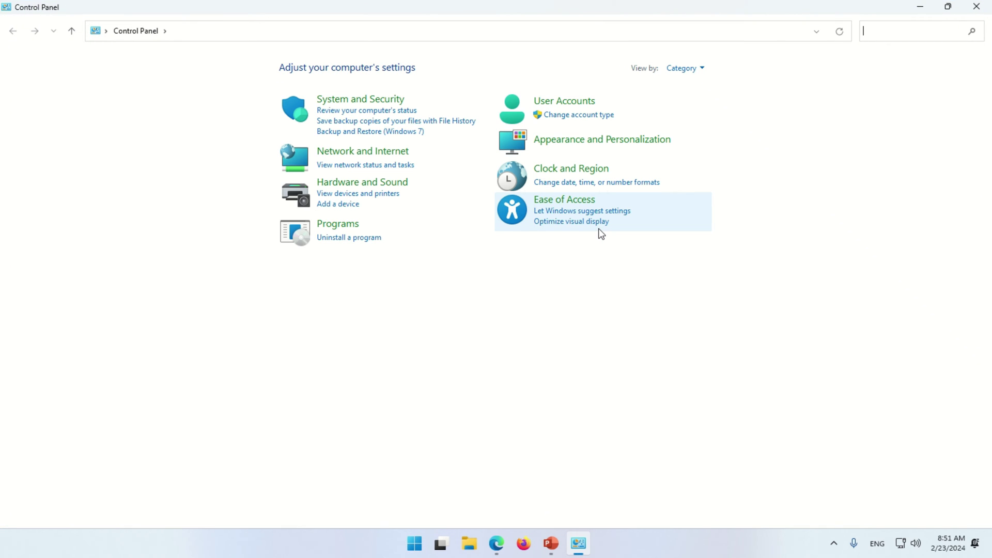
Switch View by to Large icons and back to Category, then open 'Uninstall a program'.
click(703, 68)
click(688, 105)
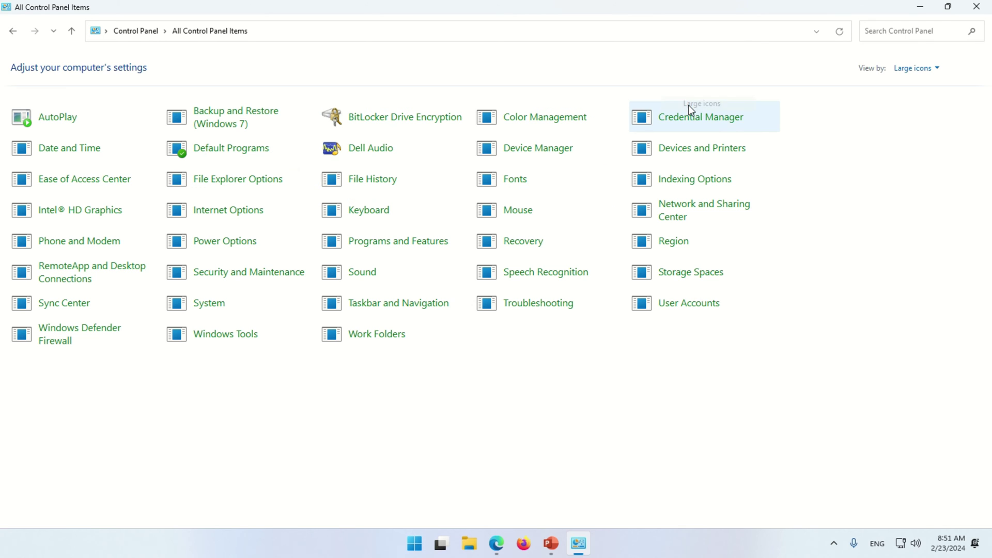
click(912, 70)
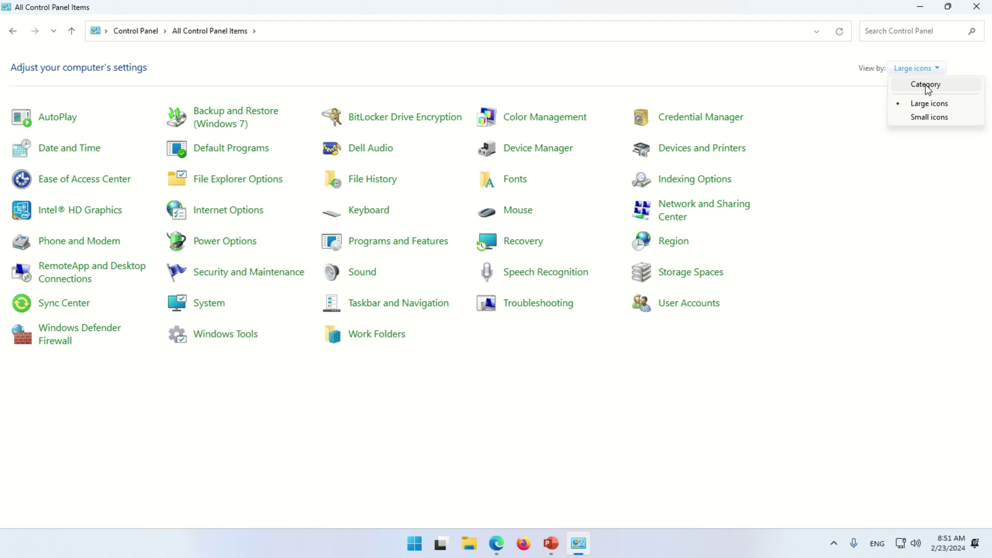
click(920, 85)
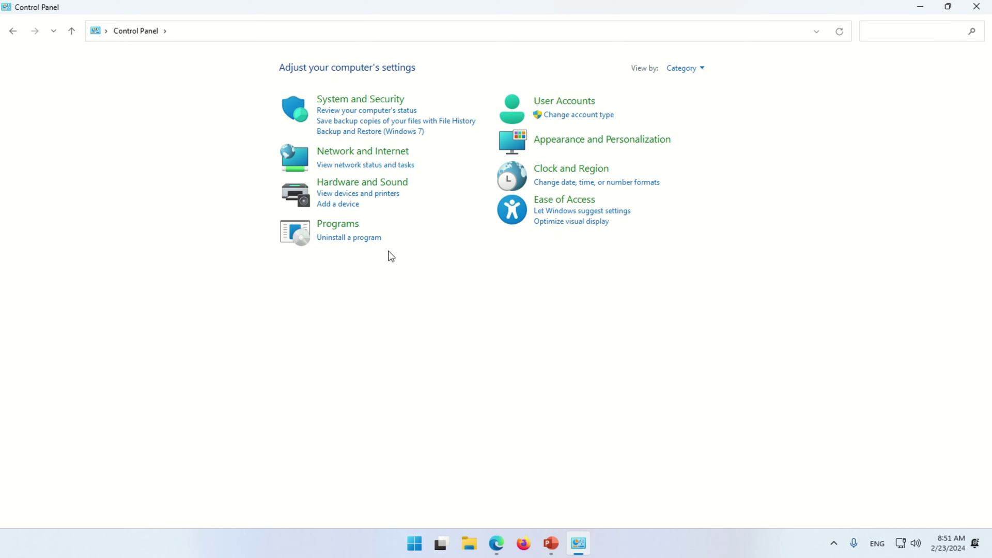
click(350, 239)
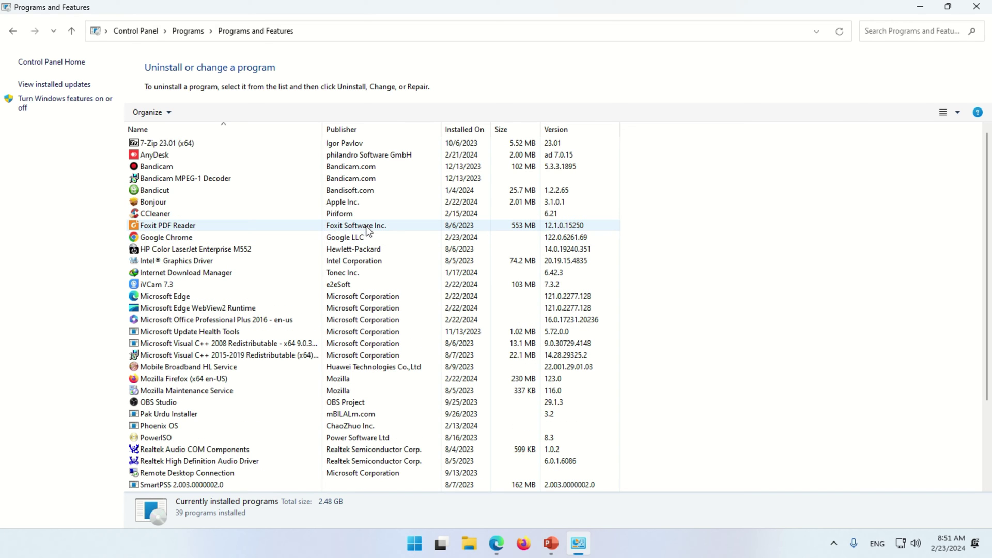
Select Phoenix OS in the installed programs list and launch its uninstaller.
click(181, 166)
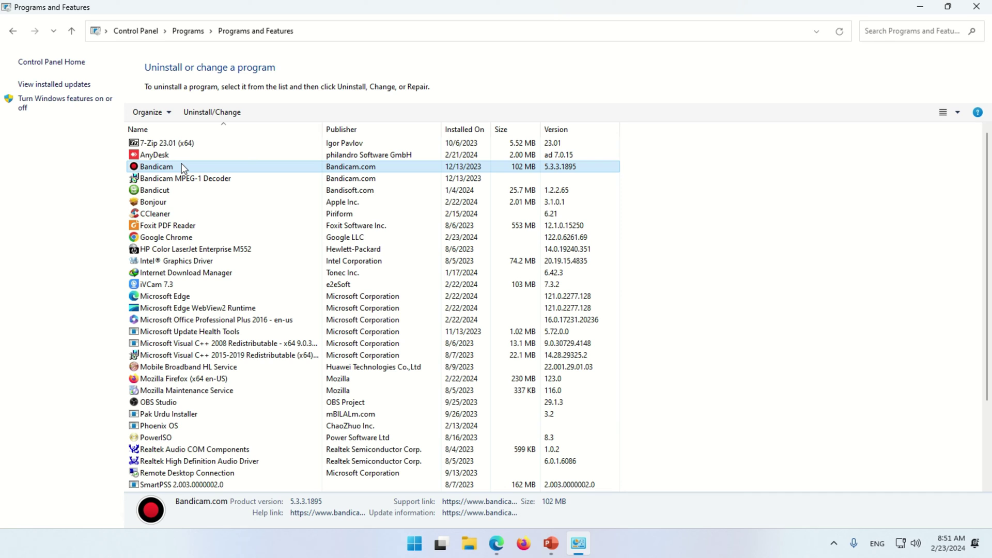
key(p)
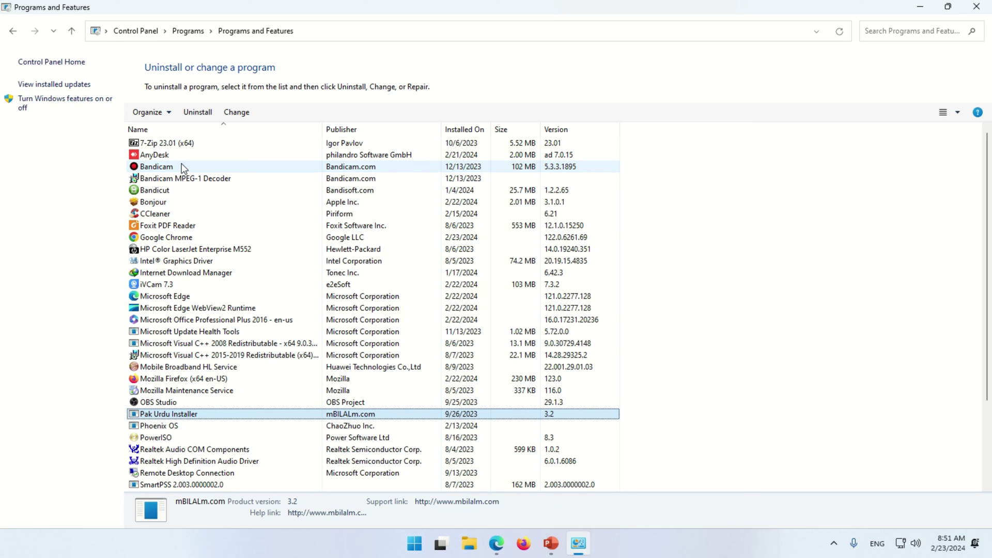
click(150, 431)
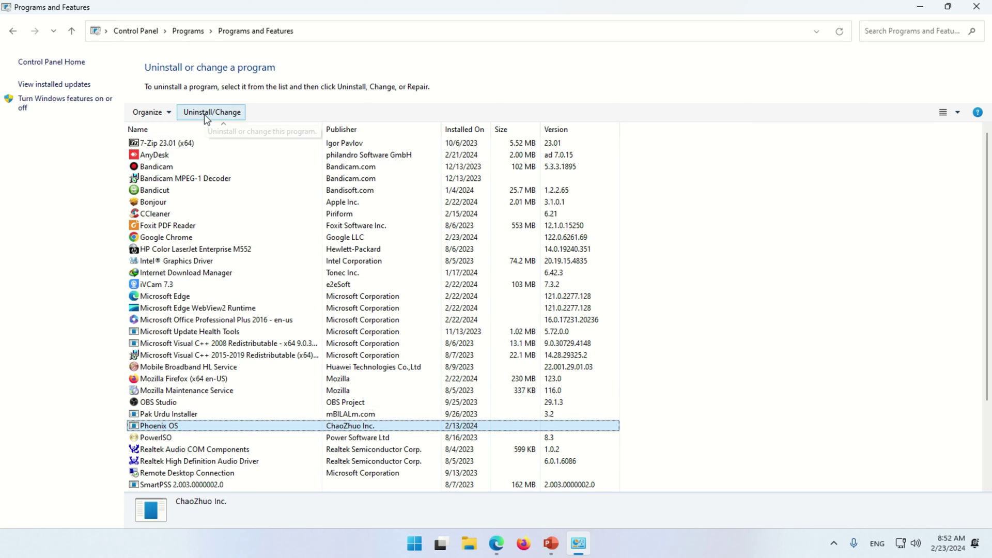
click(204, 114)
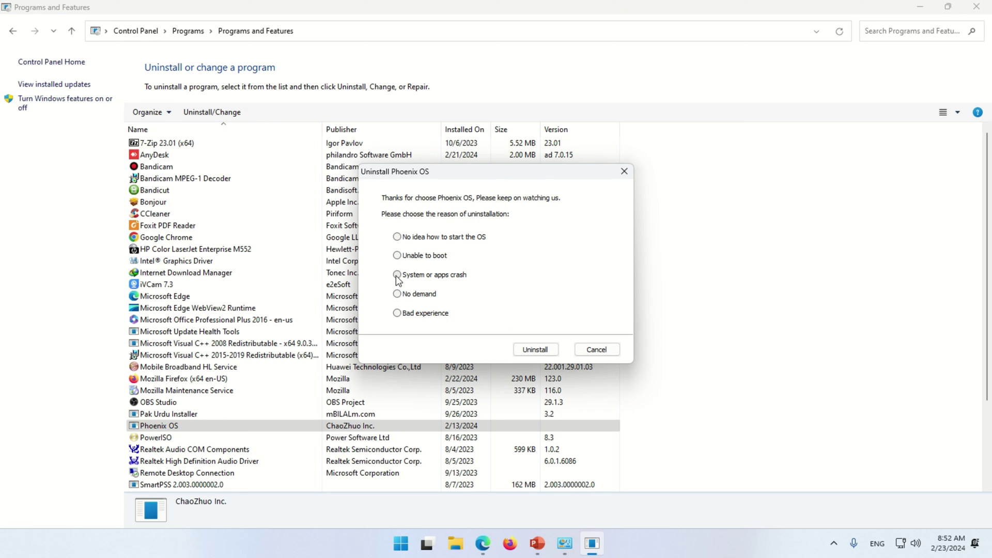
Uninstall Phoenix OS with 'System or apps crash' as the reason and acknowledge the success message.
click(397, 277)
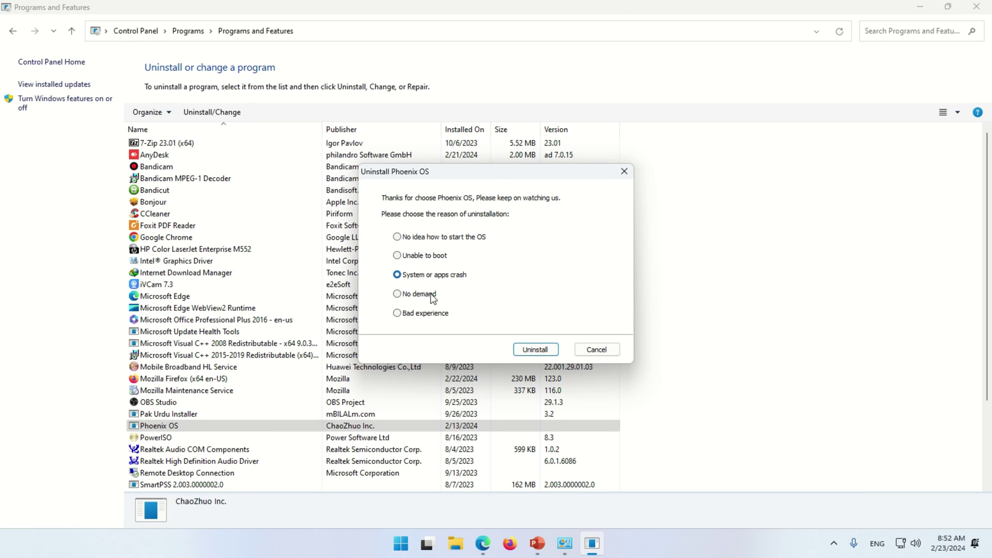
click(533, 353)
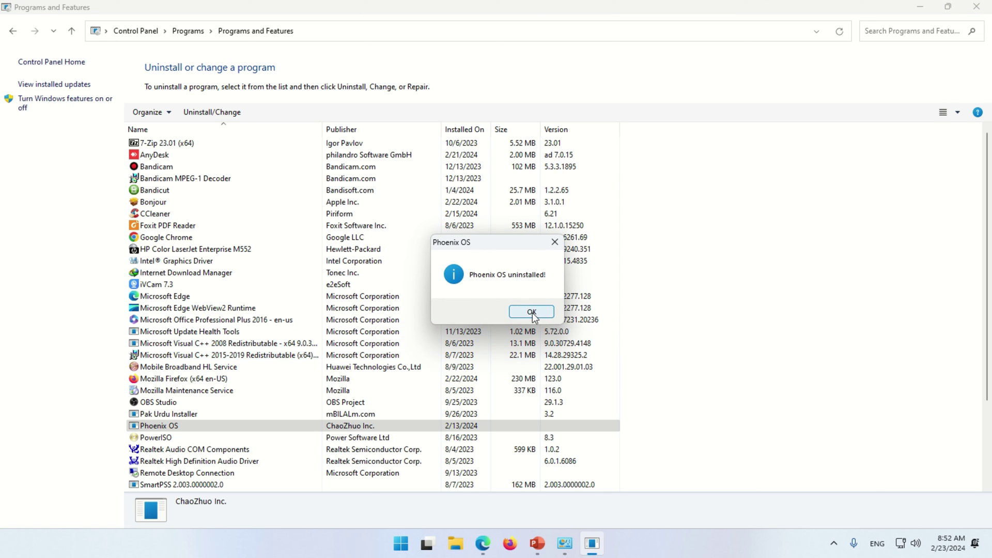
click(530, 312)
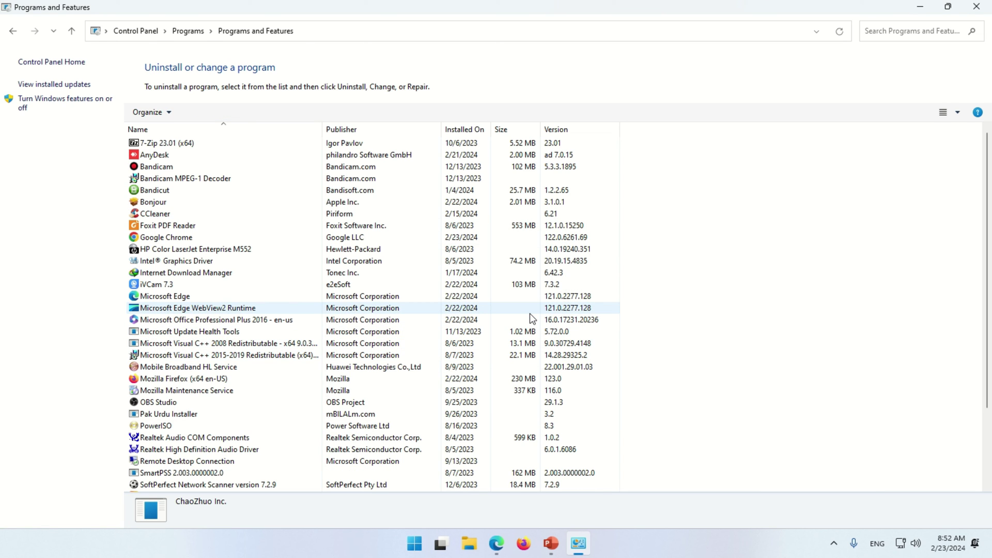
Minimize Programs and Features and refresh the Windows desktop.
click(920, 13)
right_click(477, 179)
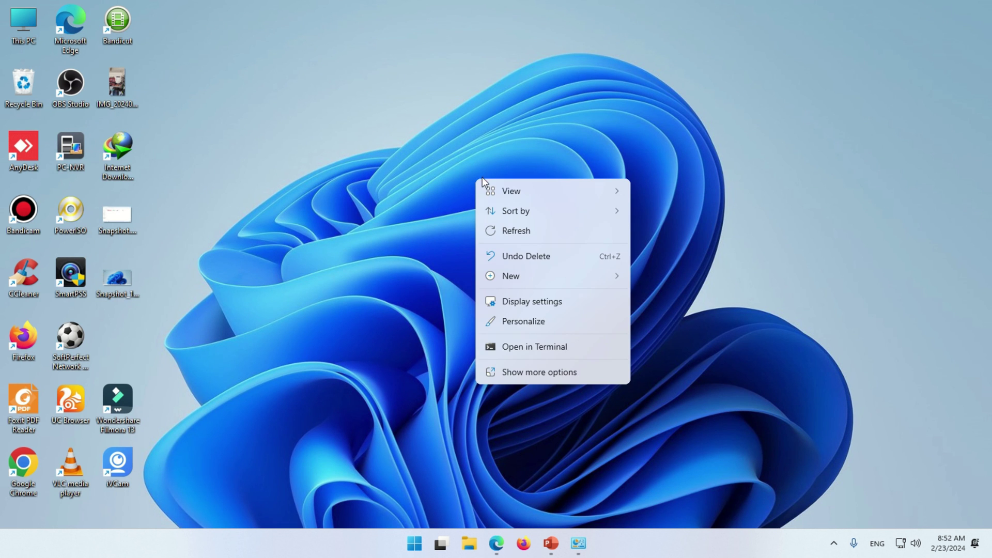
click(501, 233)
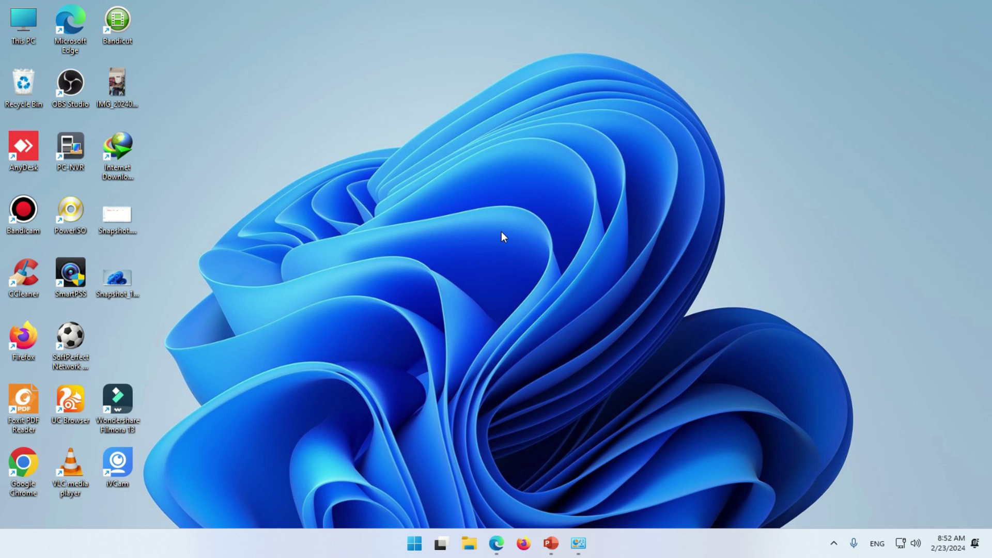